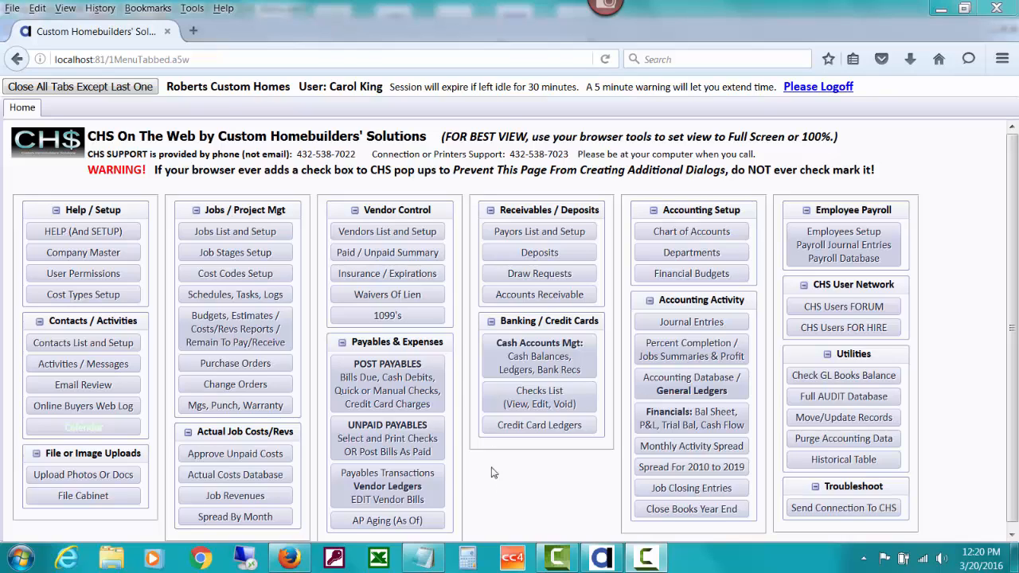
Step: From the vendors list, open Acosta Framing (ACOSTAFRAM) vendor setup for editing
left_click(428, 236)
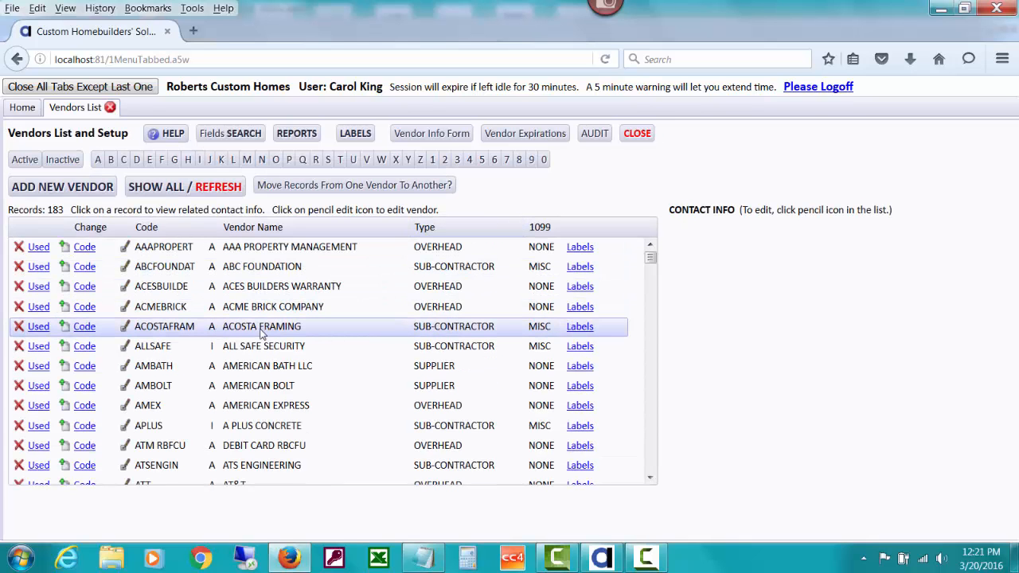
left_click(127, 330)
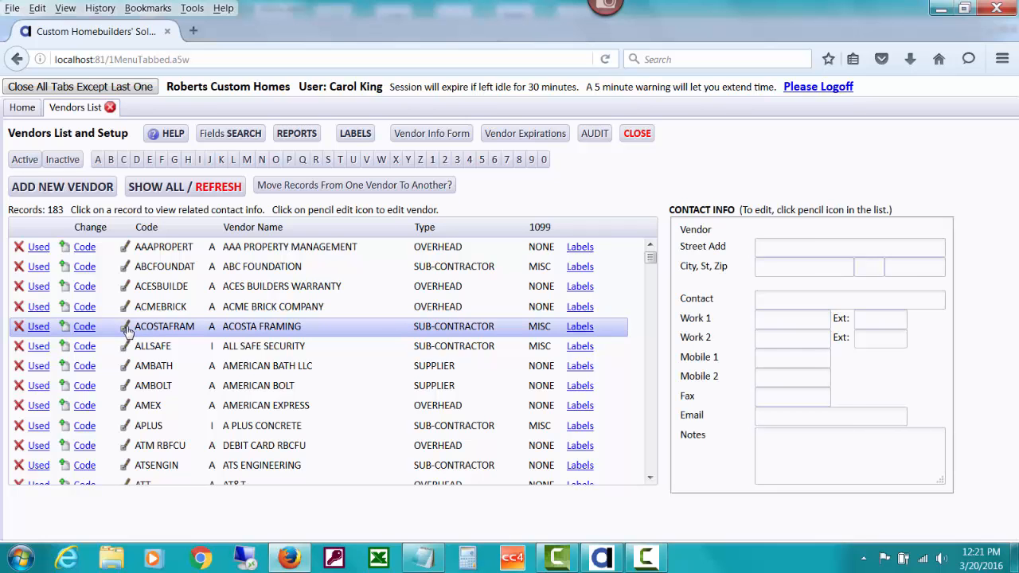
left_click(127, 331)
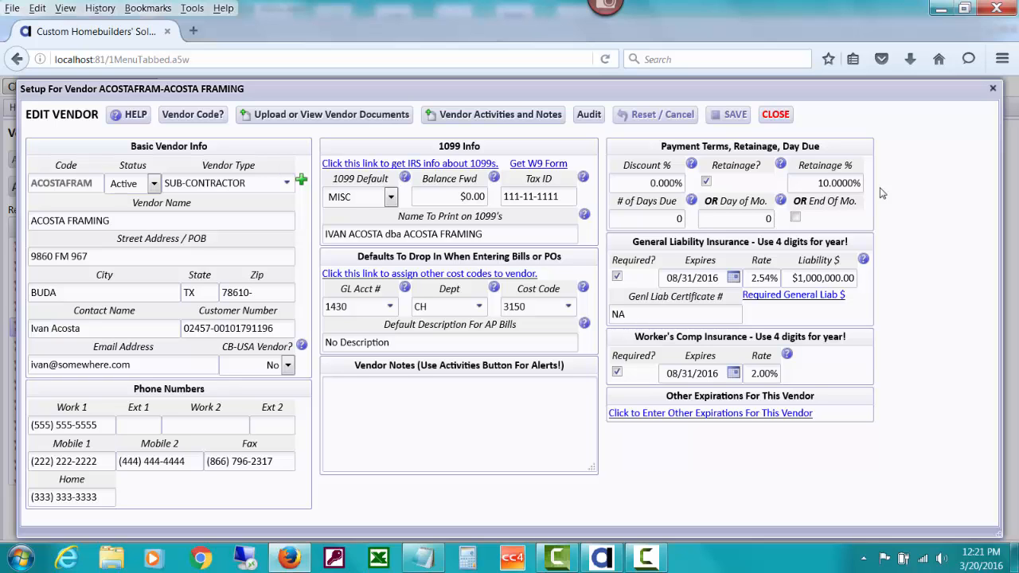
Step: Read the Retainage? help for the 10% retainage setting, then close the setup unchanged
left_click(780, 165)
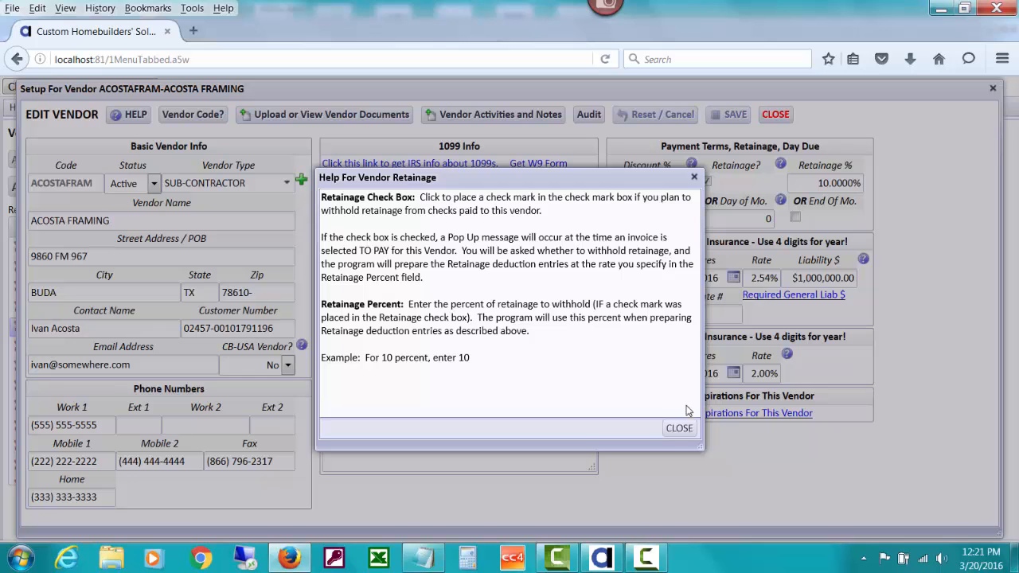
left_click(681, 429)
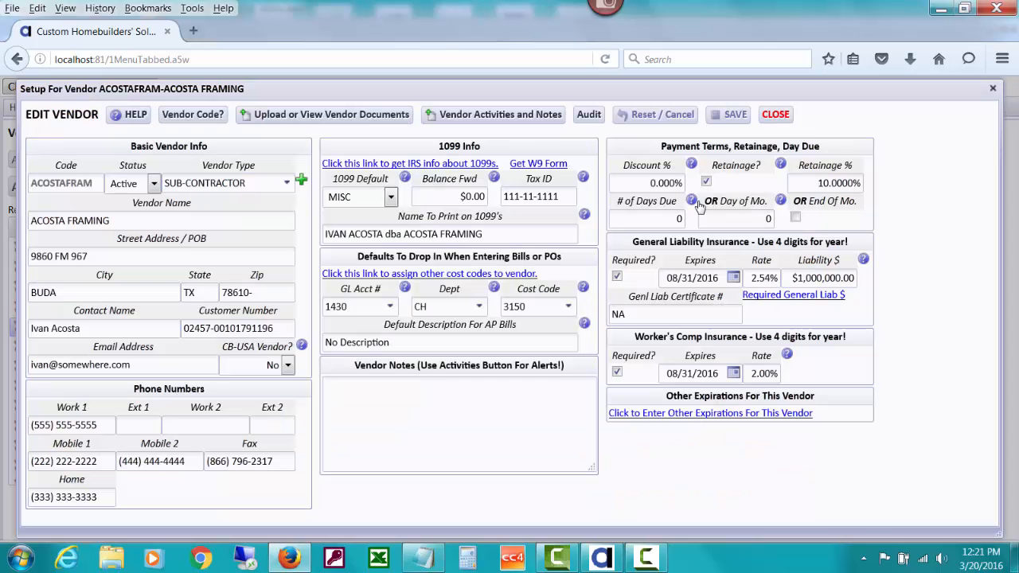
left_click(771, 116)
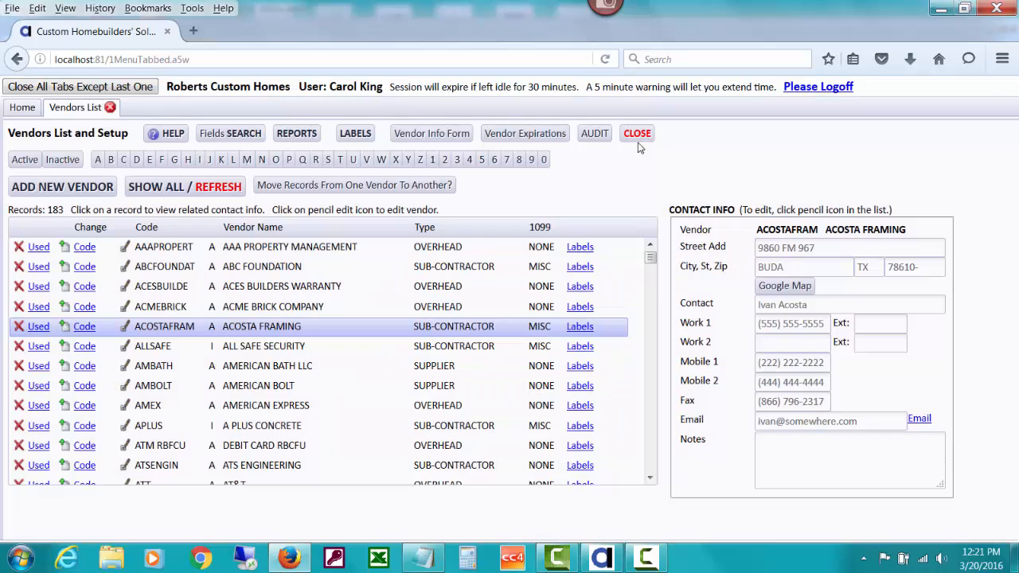
Step: Close the Vendors List and open the grid of all unpaid payables bills
left_click(637, 144)
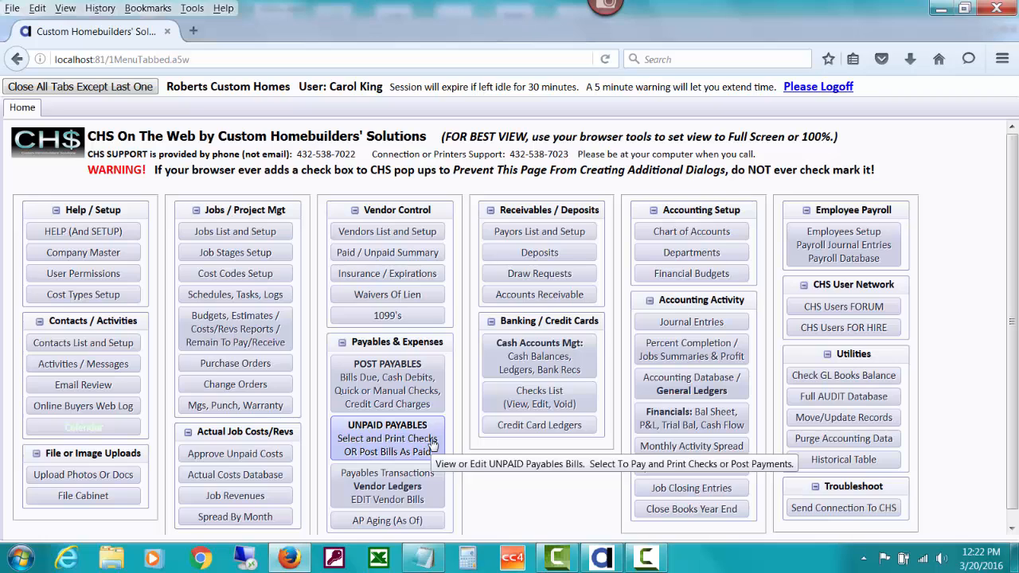
left_click(432, 443)
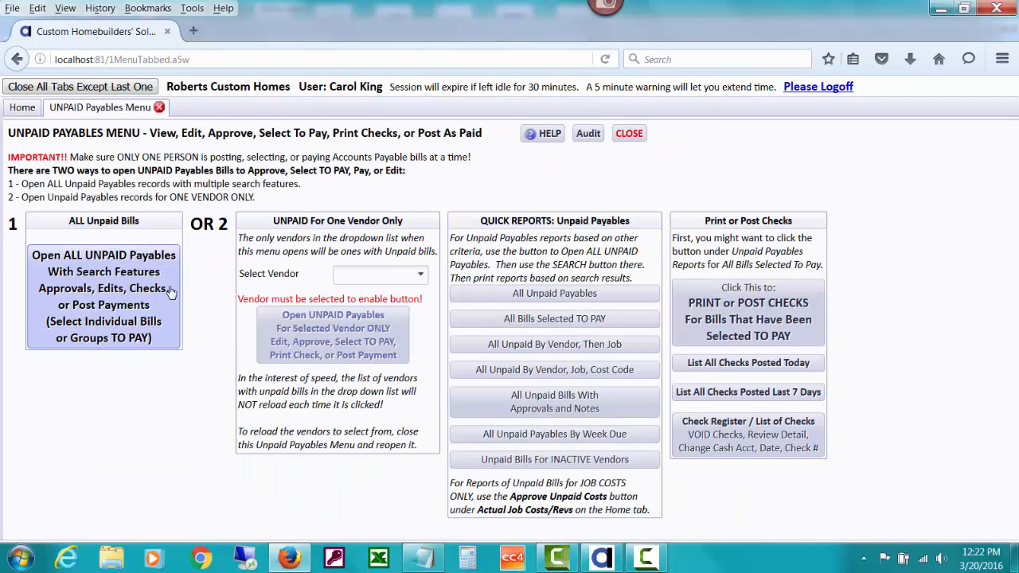
left_click(157, 301)
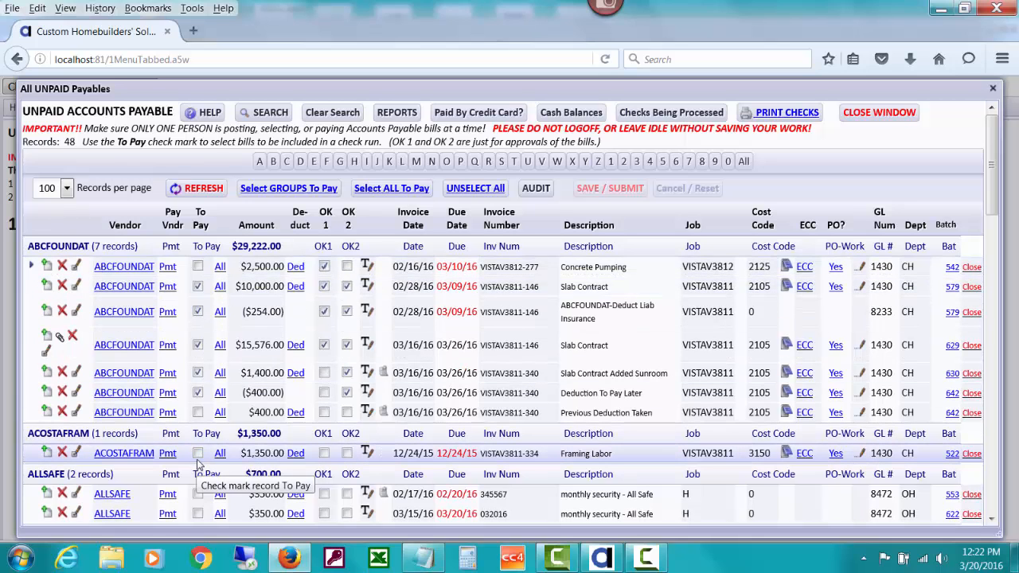
left_click(298, 187)
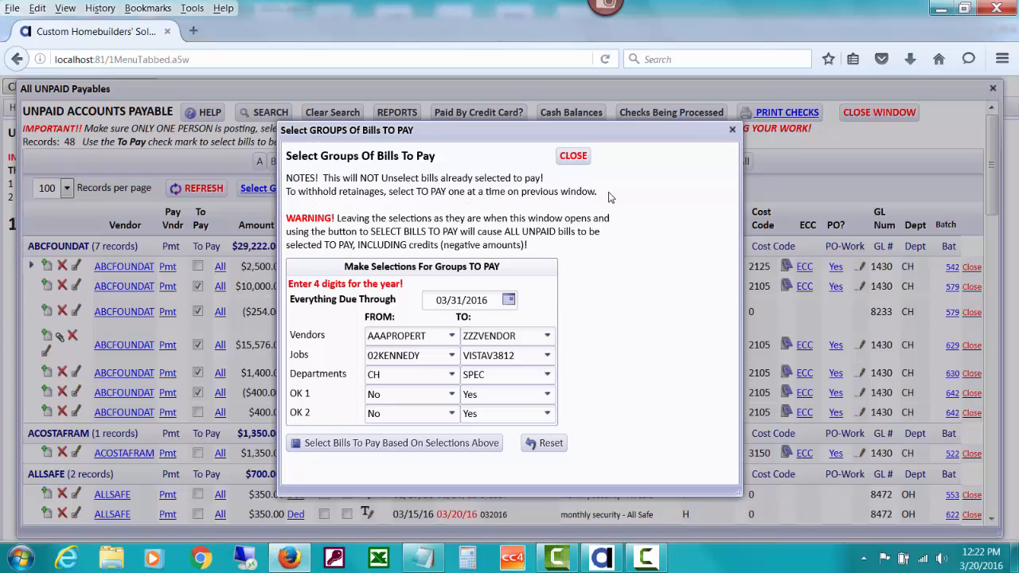
left_click(573, 156)
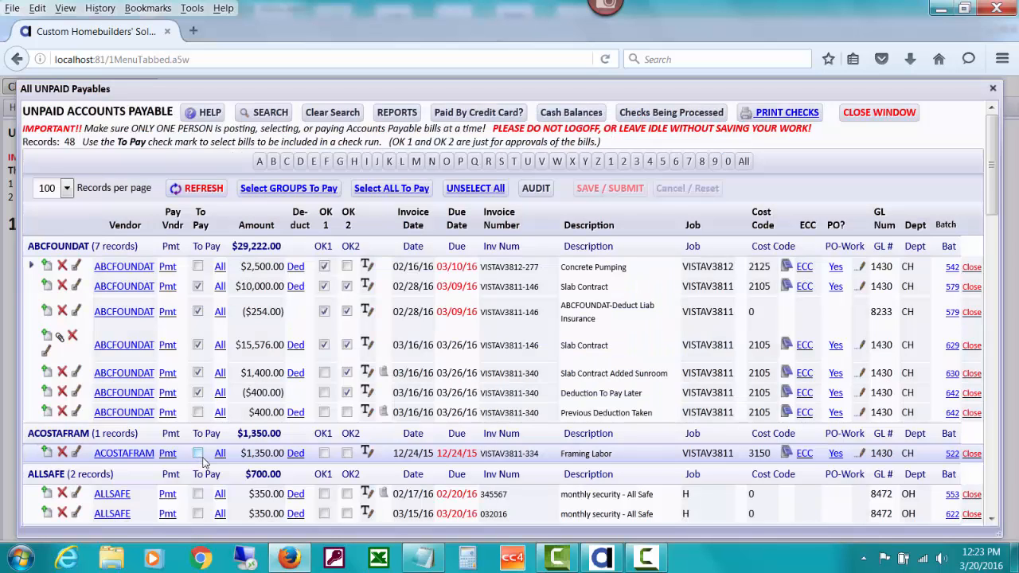
left_click(197, 452)
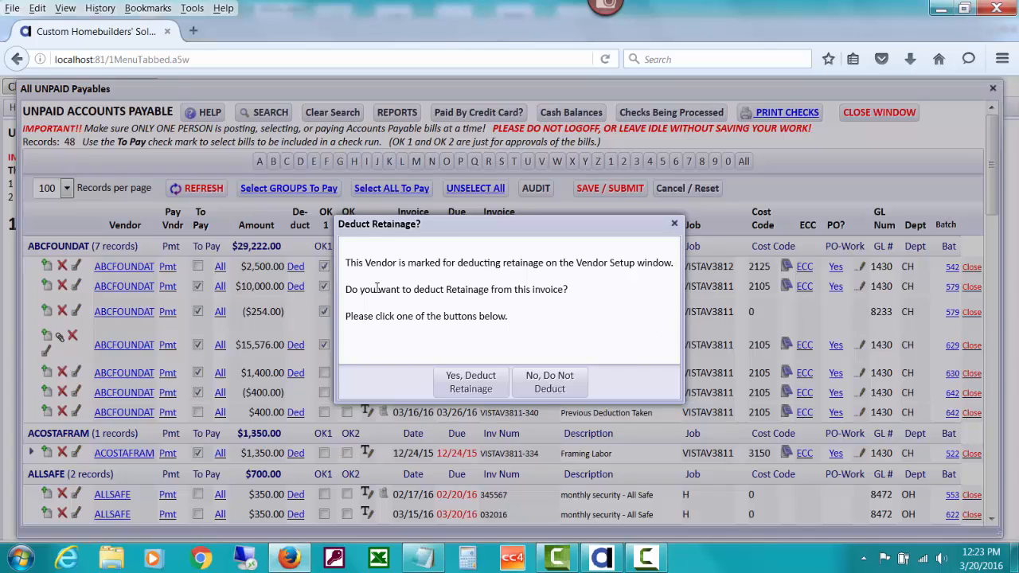
left_click(474, 382)
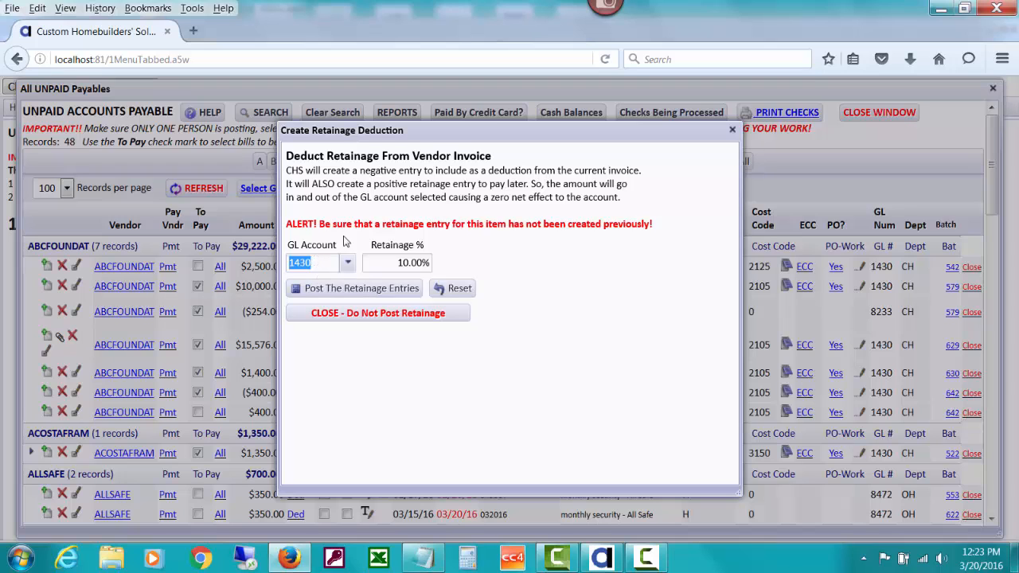
left_click_drag(448, 133, 441, 70)
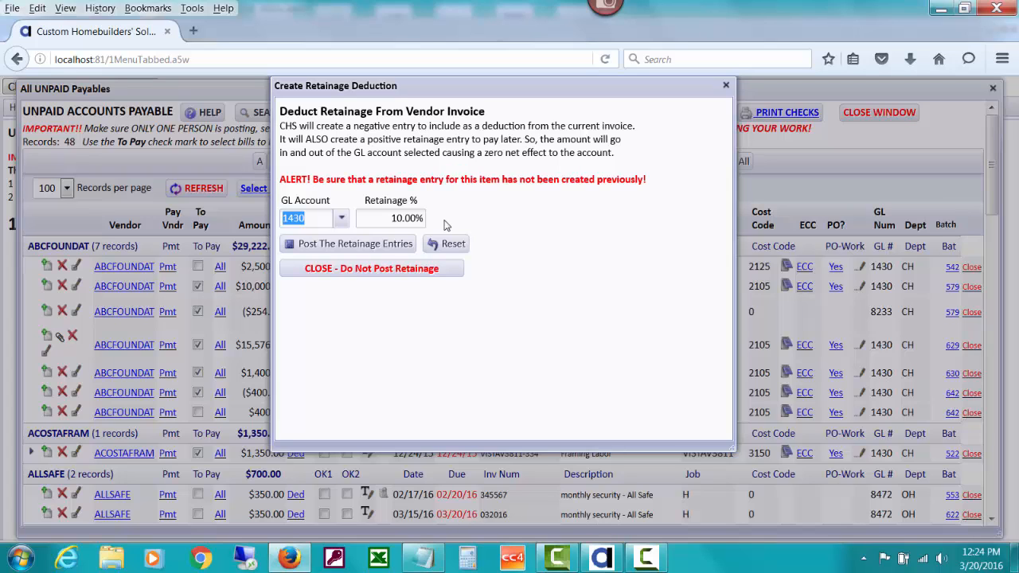
left_click(377, 247)
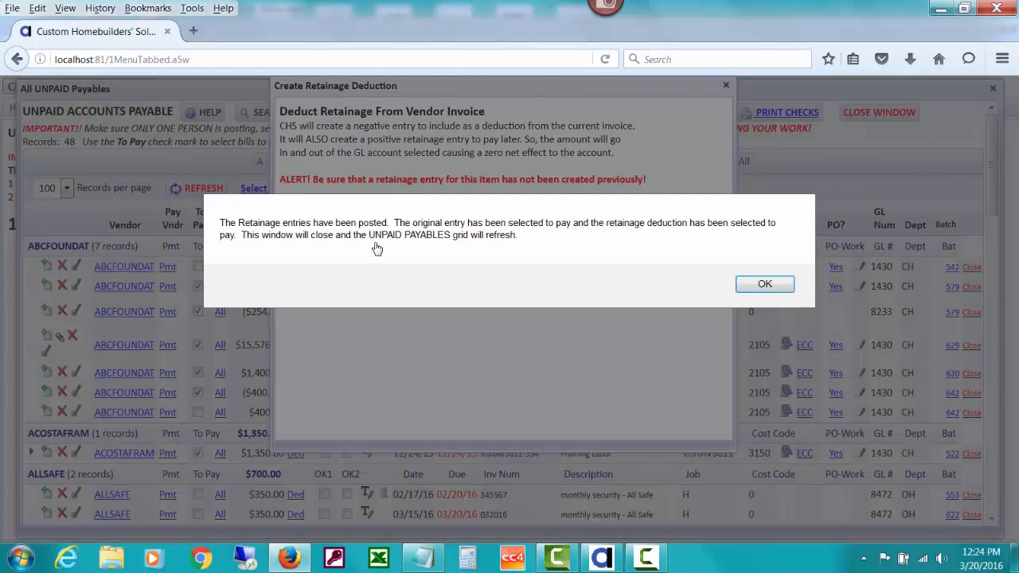
Step: Acknowledge the posted retainage and review Acosta Framing's new $135.00 Retainage entries in the grid
left_click(760, 286)
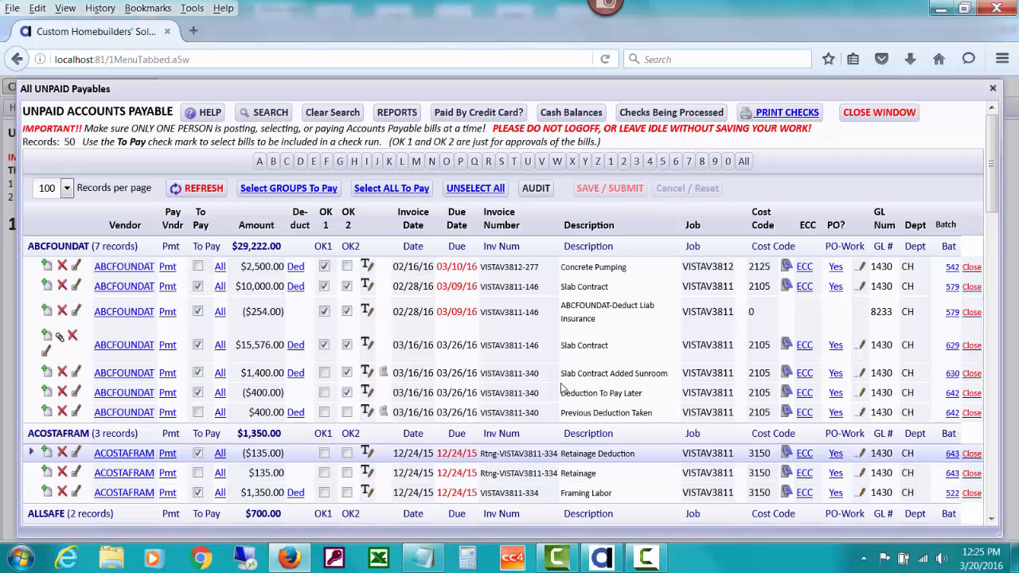
scroll(994, 215, "down", 2)
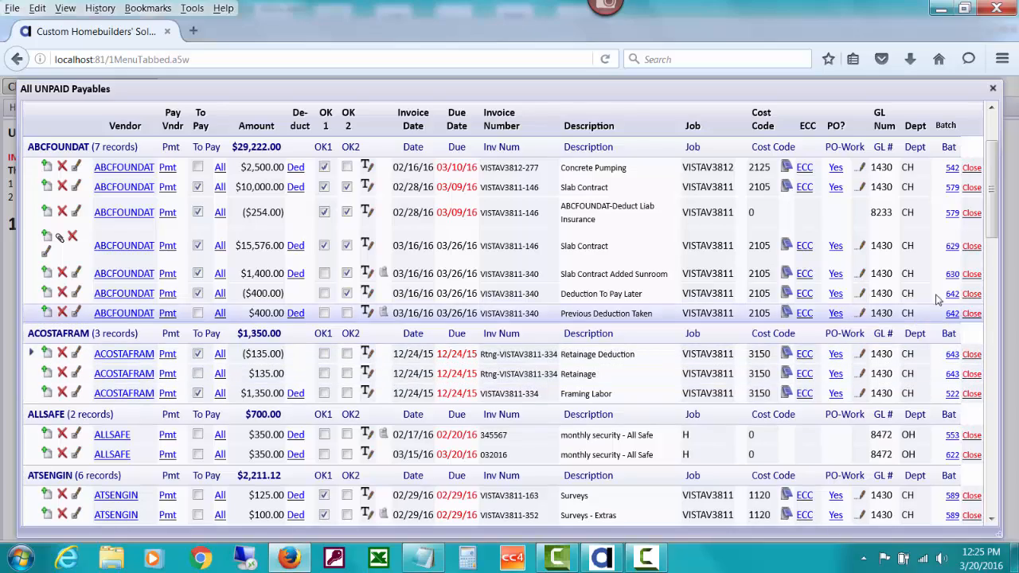
Step: Mark JTSWALLPAP's $10,477.50 Paint - Interior & Exterior bill to pay without deducting retainage
left_click_drag(994, 229, 1000, 409)
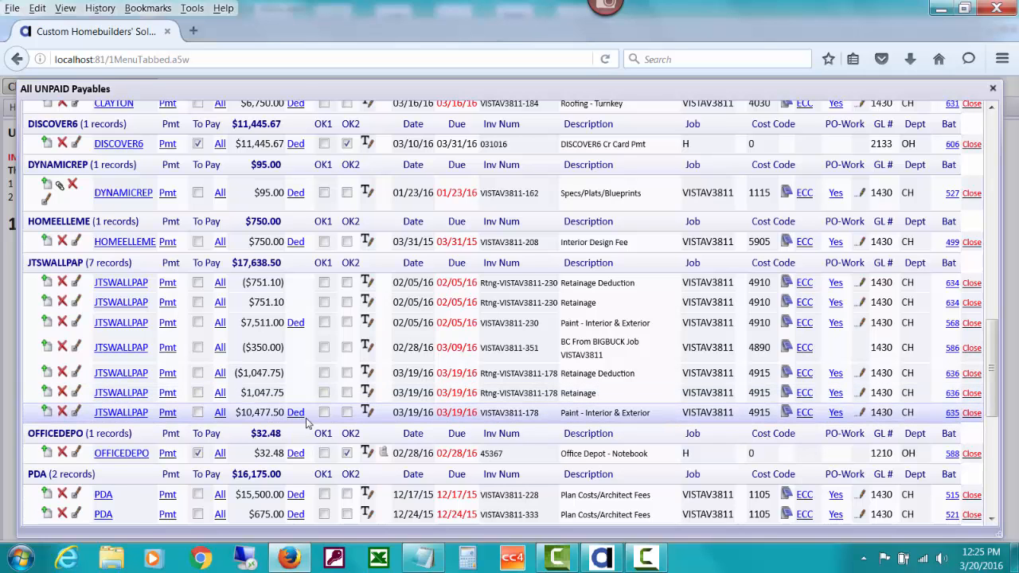
left_click(198, 414)
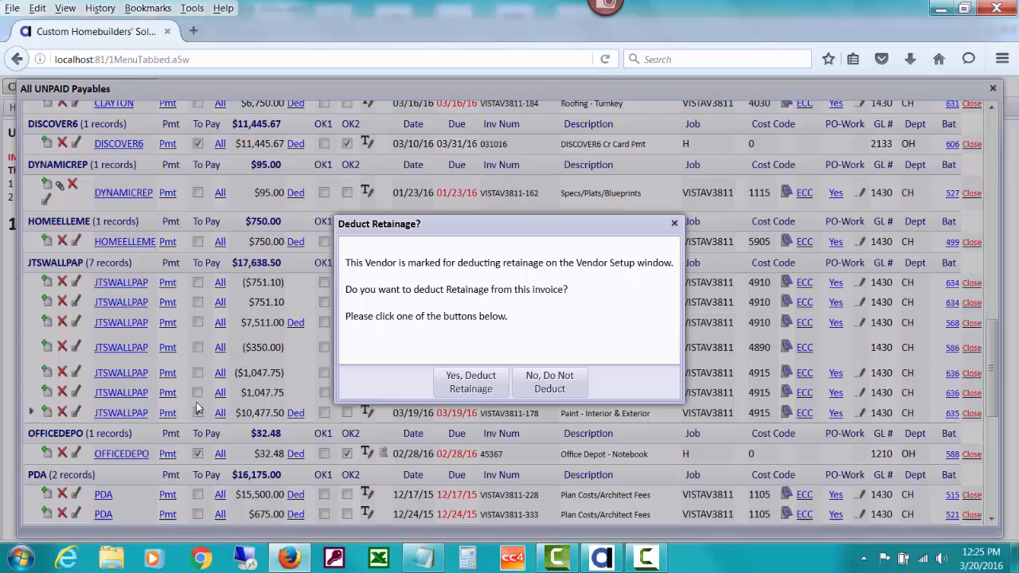
left_click(560, 391)
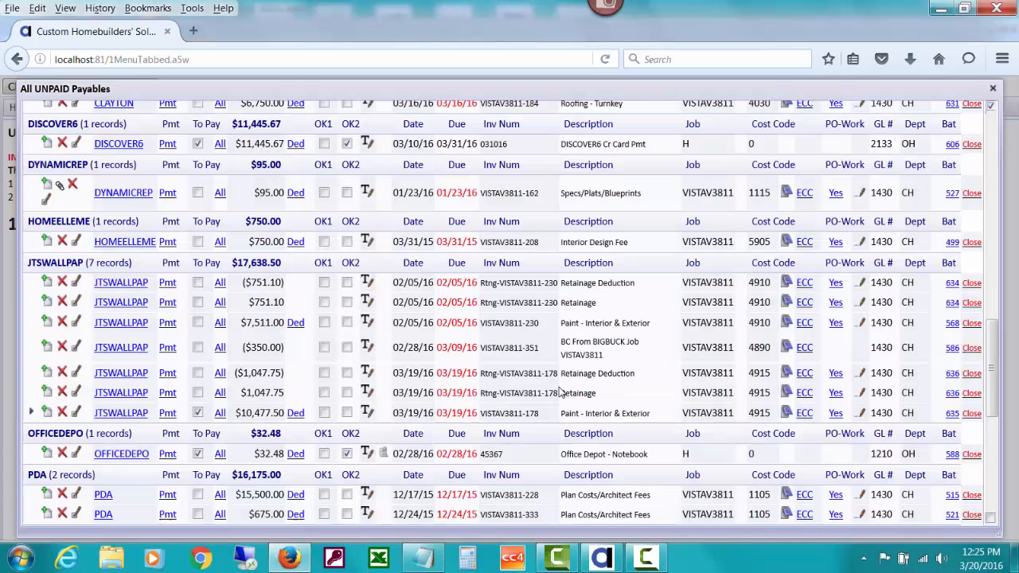
Step: Mark JTSWALLPAP's ($1,047.75) and ($751.10) deductions, $7,511.00 Paint bill and ($350.00) credit To Pay
left_click(197, 373)
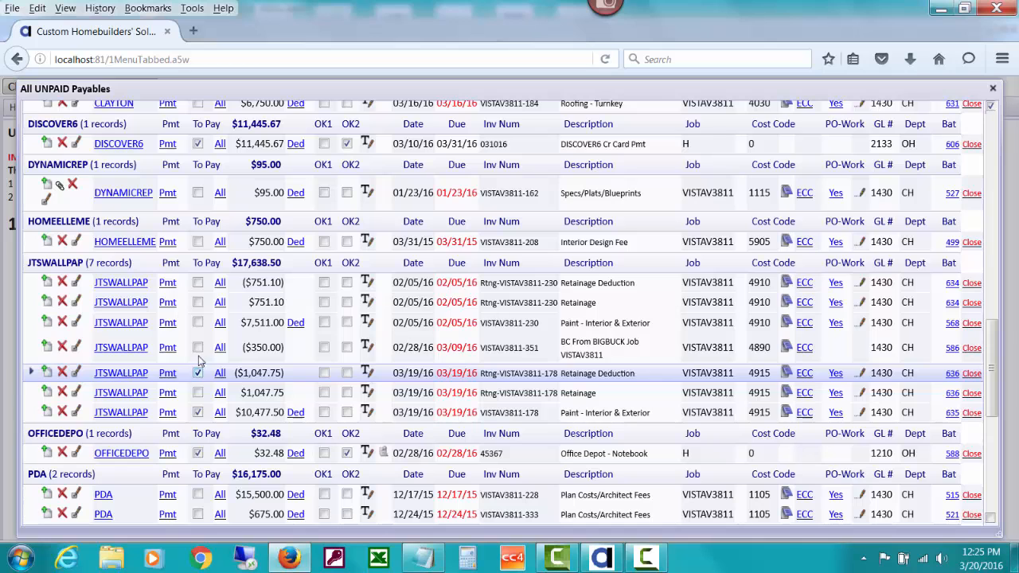
left_click(198, 322)
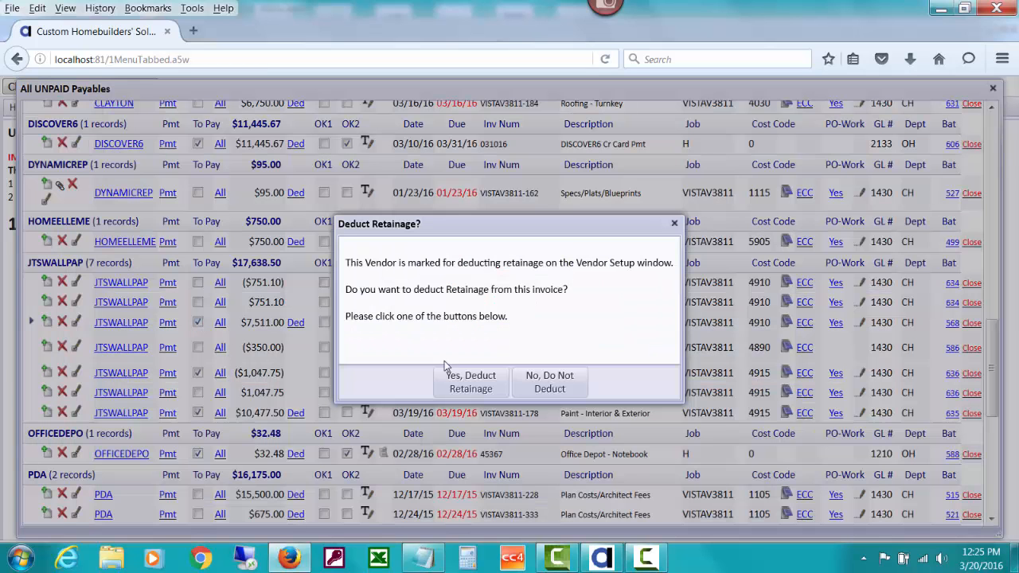
left_click(561, 388)
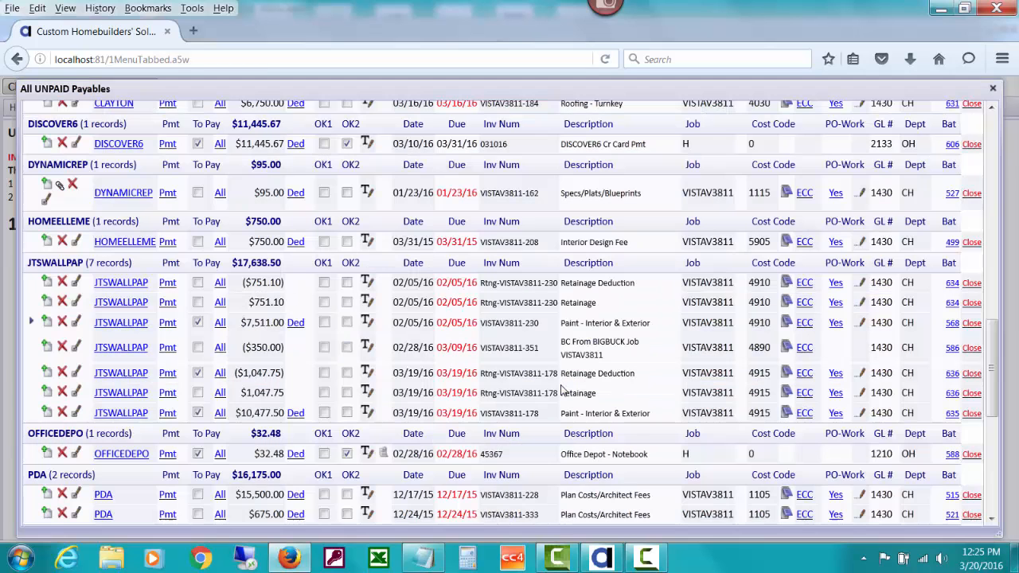
left_click(199, 283)
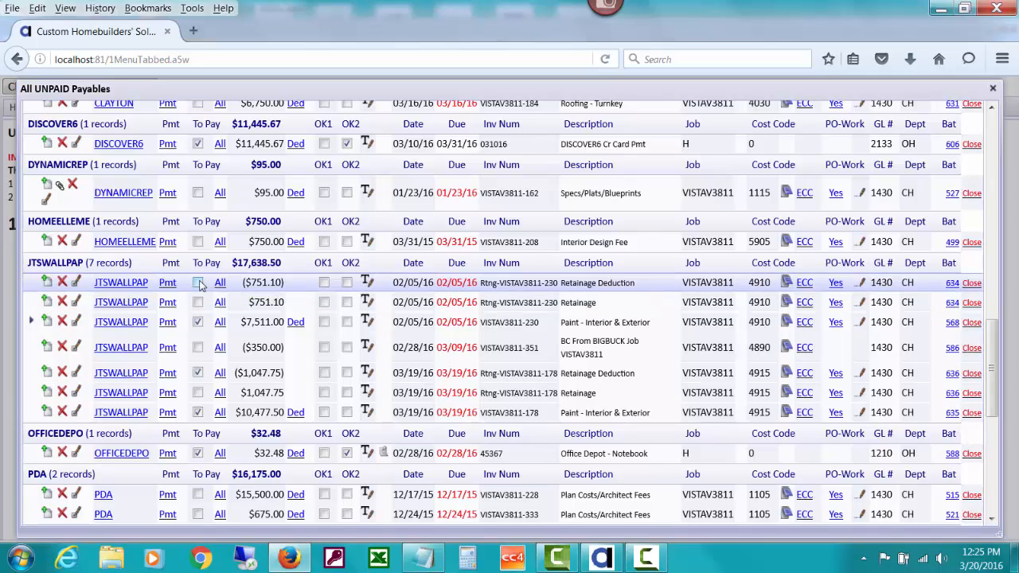
left_click(199, 348)
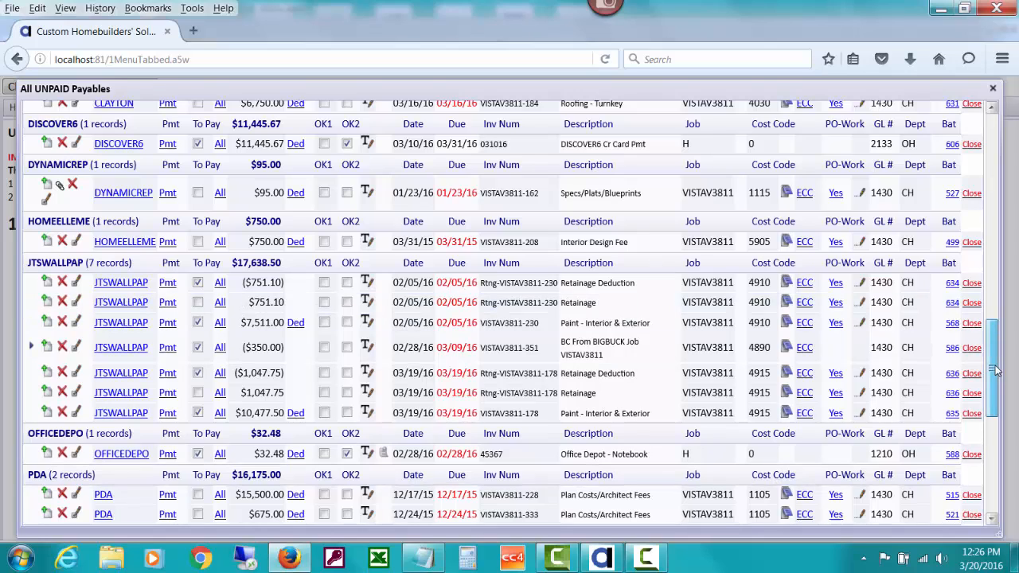
left_click_drag(994, 365, 997, 348)
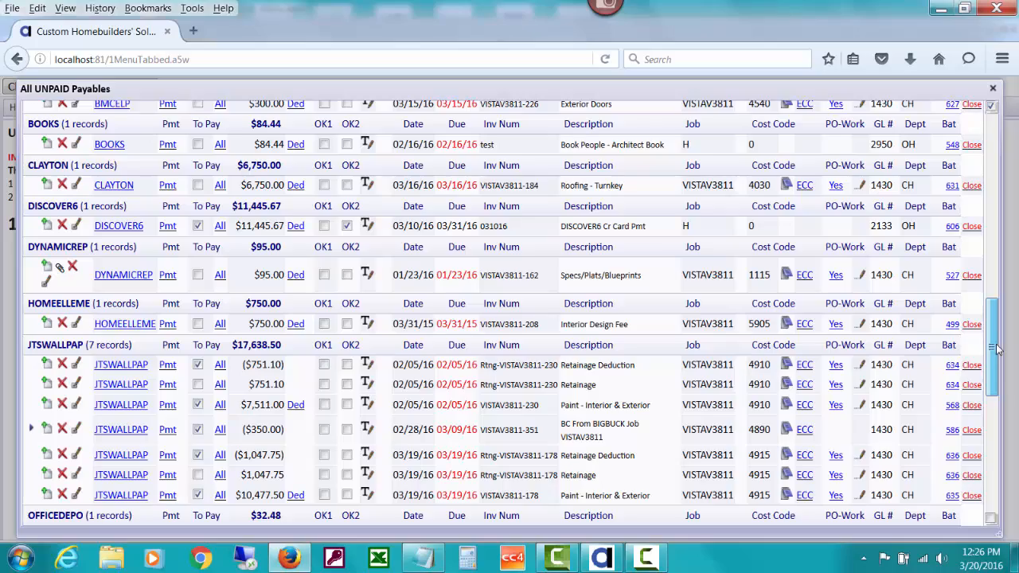
left_click_drag(997, 348, 950, 188)
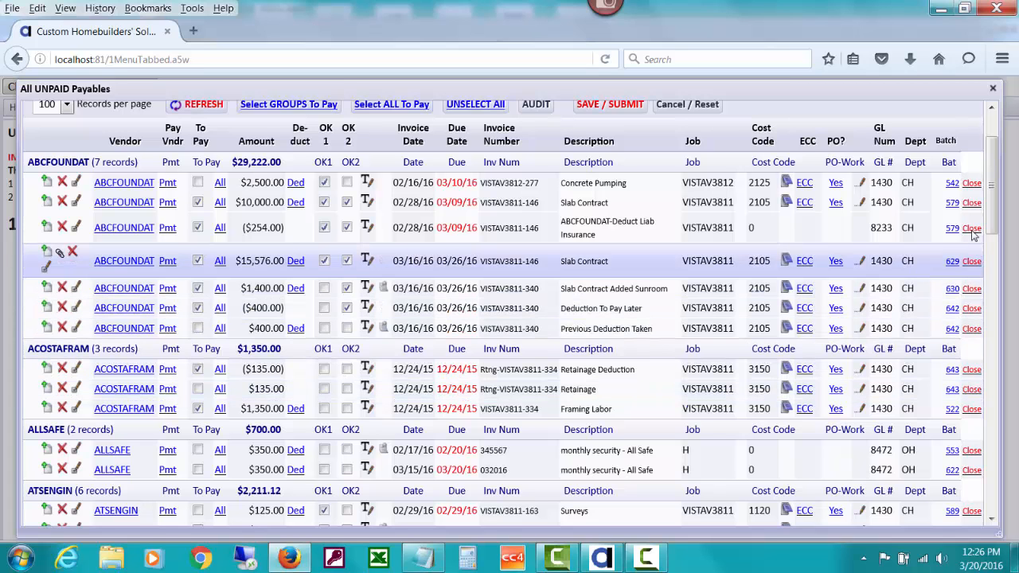
left_click_drag(990, 184, 991, 169)
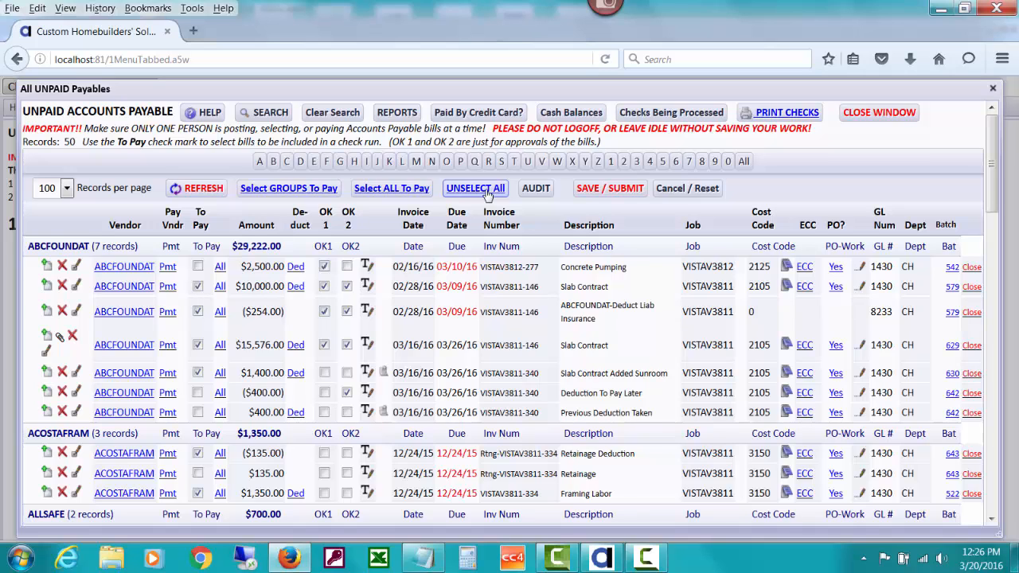
Step: Unselect all To Pay marks, confirm, and refresh the unpaid payables list
left_click(487, 191)
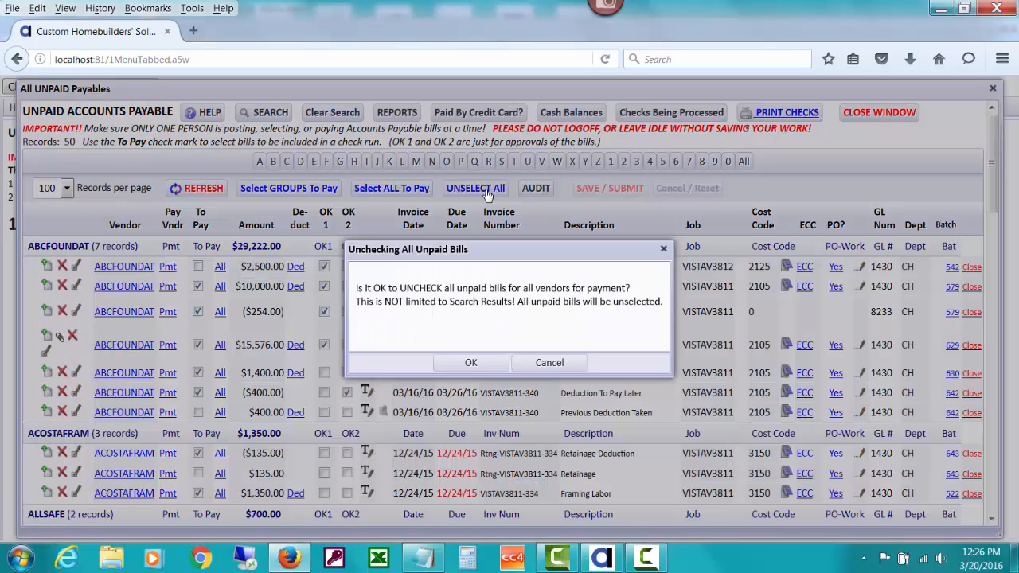
left_click(470, 363)
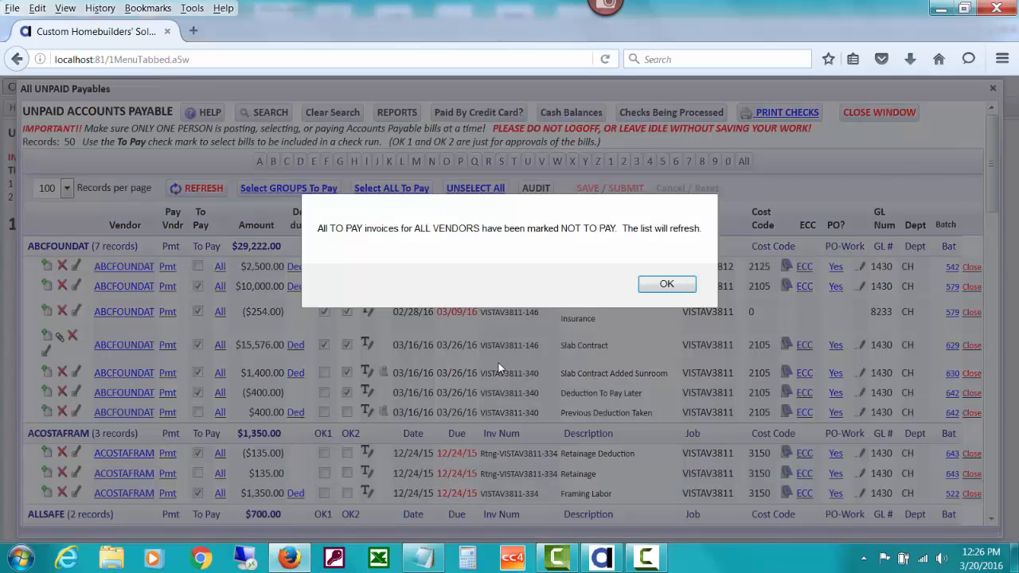
left_click(647, 288)
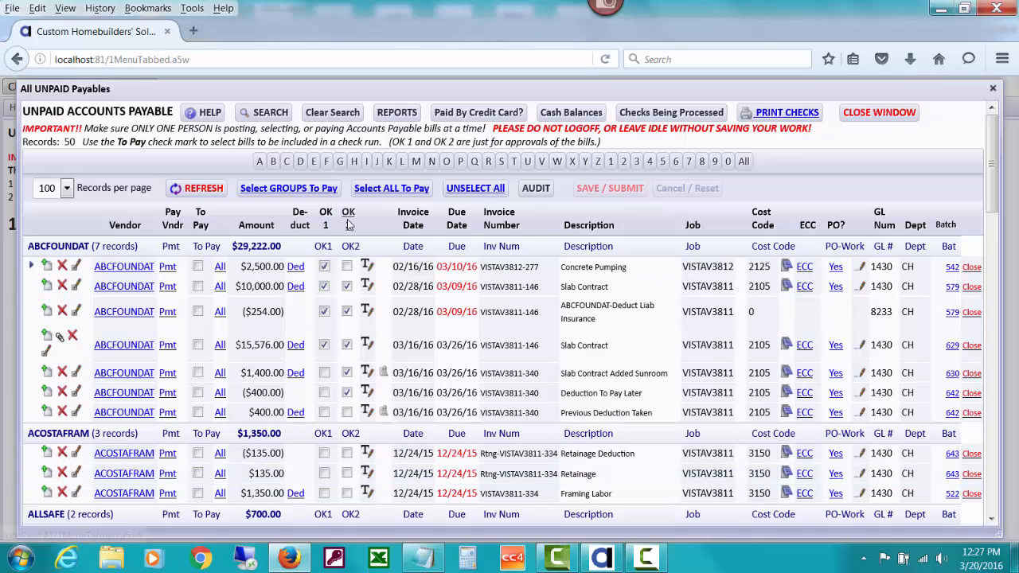
Step: Open the unpaid bills search and enter 'retain' as the Description filter
left_click(260, 119)
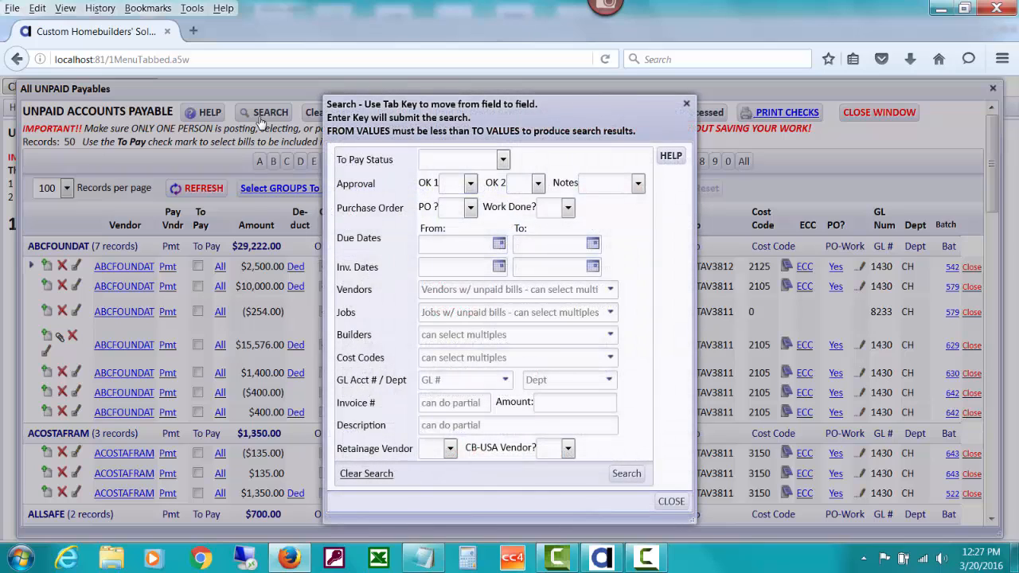
left_click(444, 424)
left_click(446, 403)
left_click(462, 425)
type("retainage")
left_click_drag(573, 118, 312, 119)
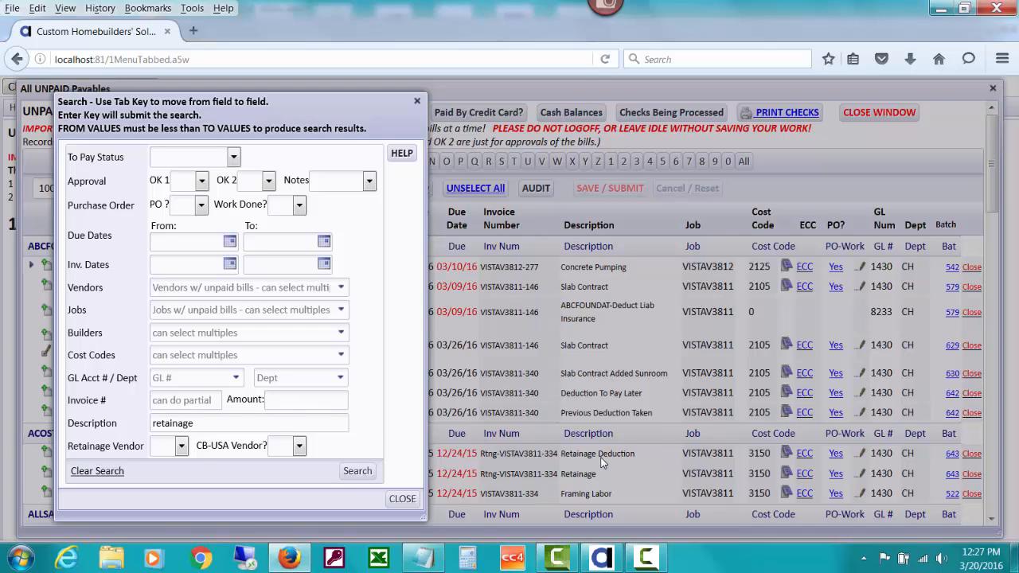
left_click_drag(300, 120, 631, 138)
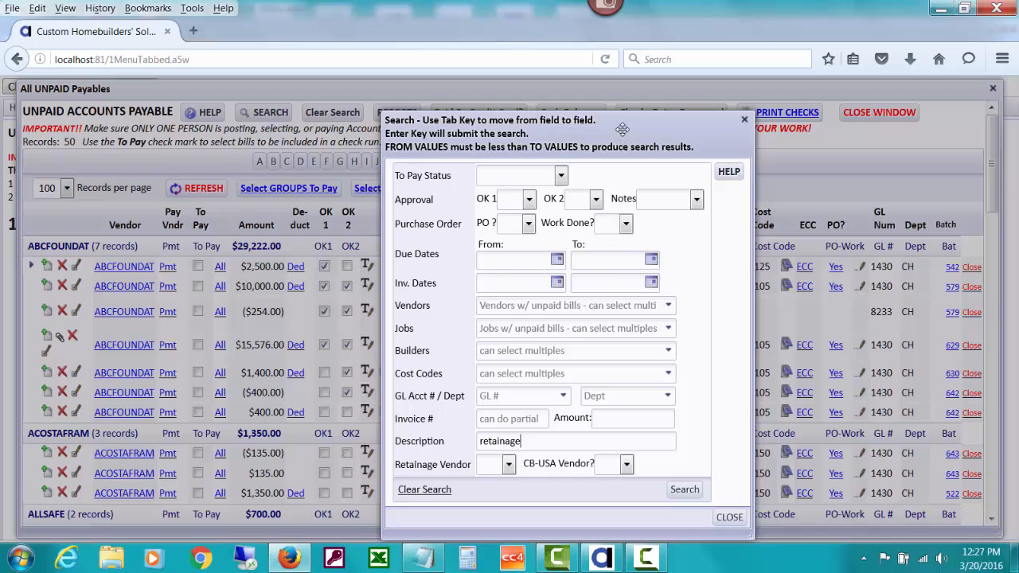
left_click_drag(622, 129, 436, 107)
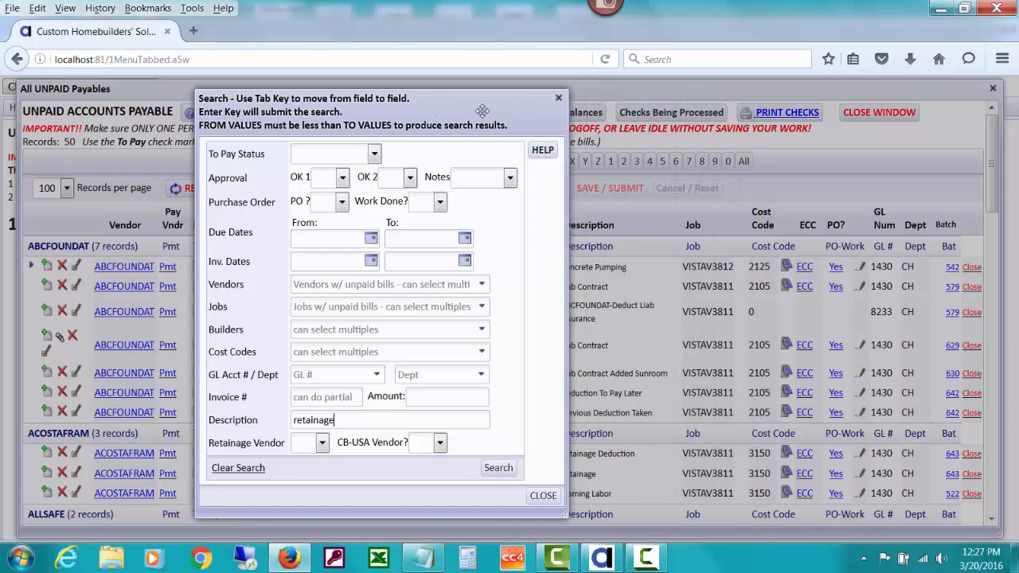
left_click_drag(481, 109, 664, 115)
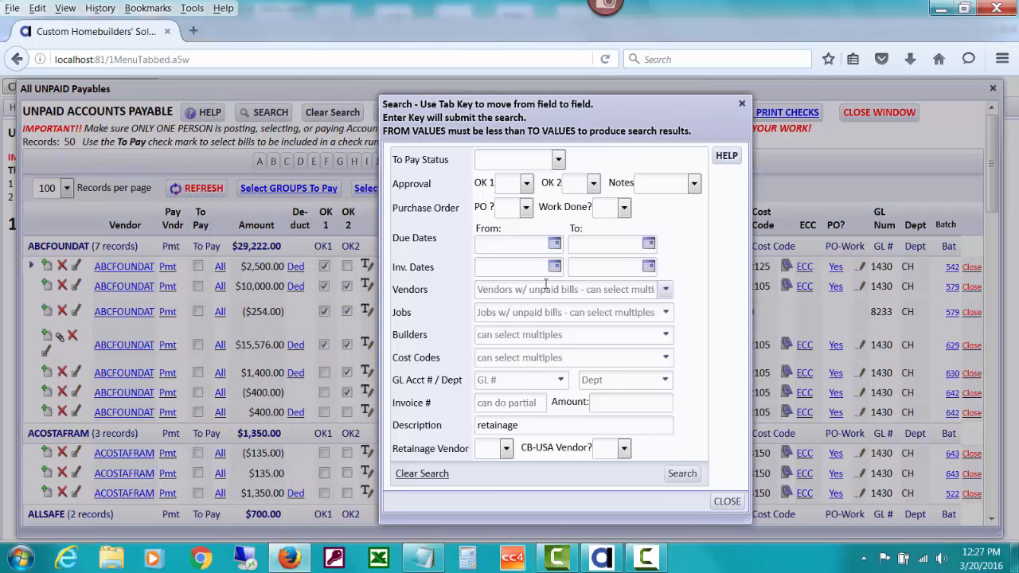
Step: Add an Amount filter of >0 and run the search
left_click(597, 404)
type(">")
type("0")
left_click(681, 474)
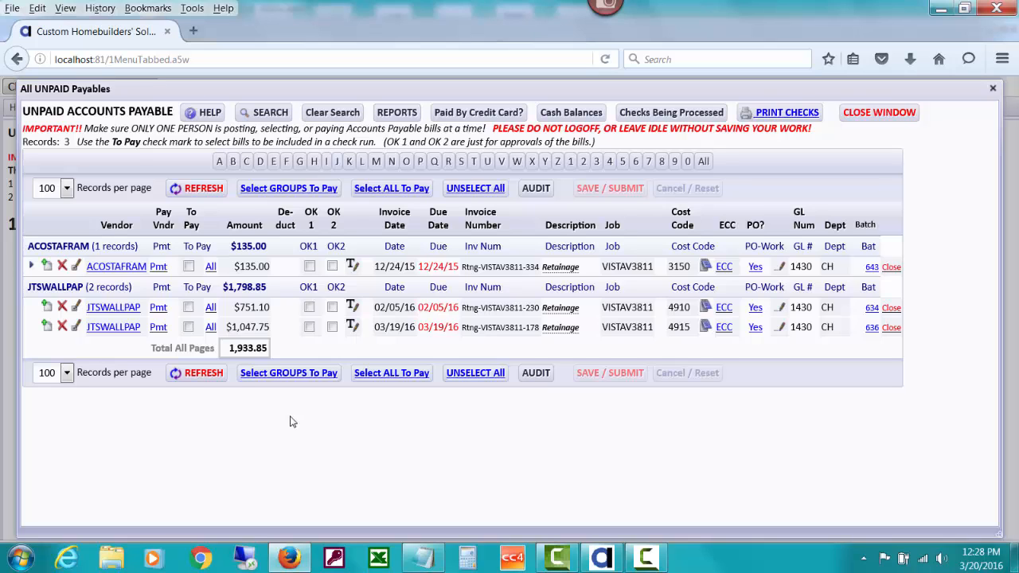
Step: Mark the $135.00, $751.10 and $1,047.75 Retainage bills To Pay
left_click(188, 266)
left_click(188, 306)
left_click(188, 327)
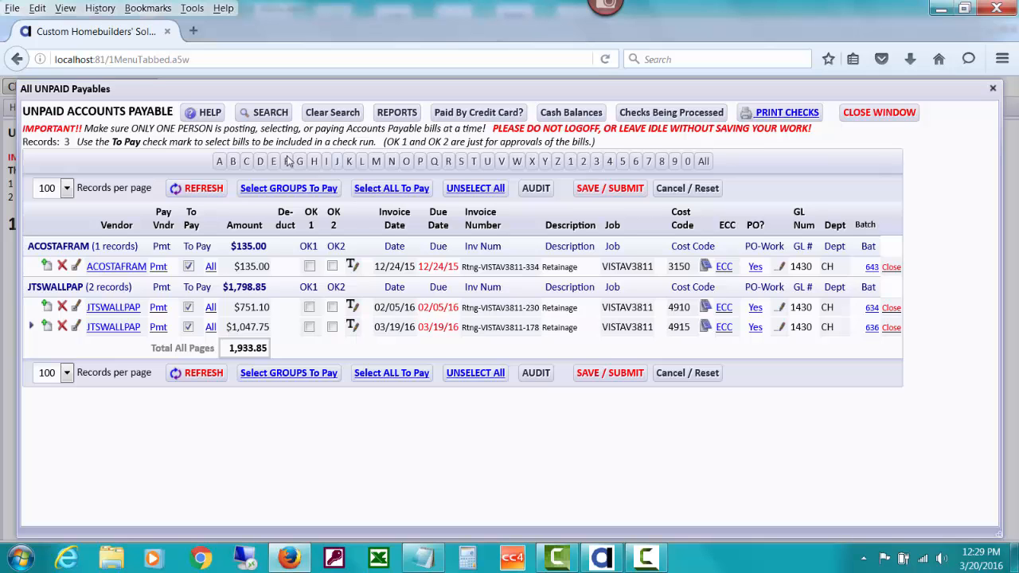
left_click(268, 116)
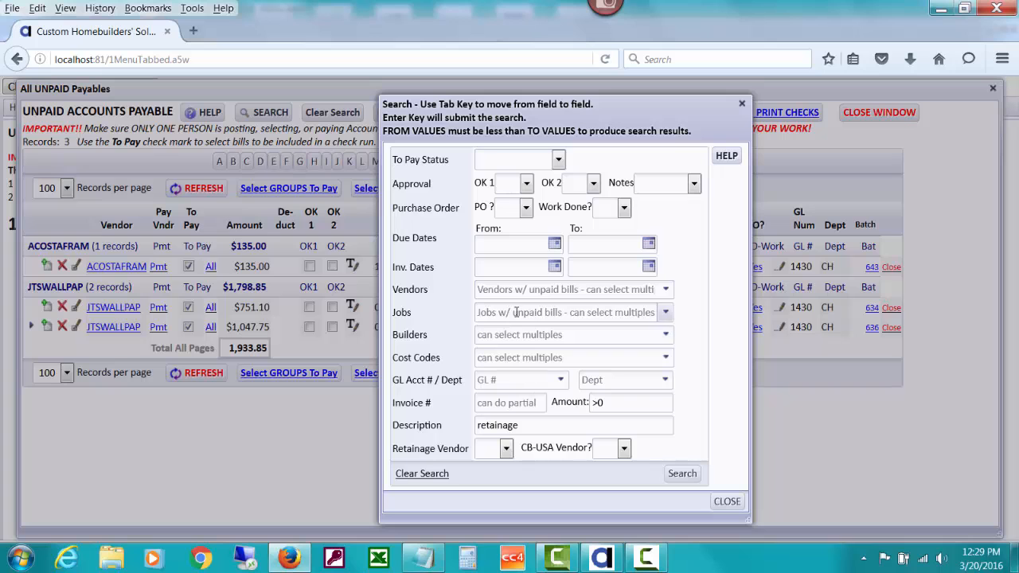
left_click(726, 501)
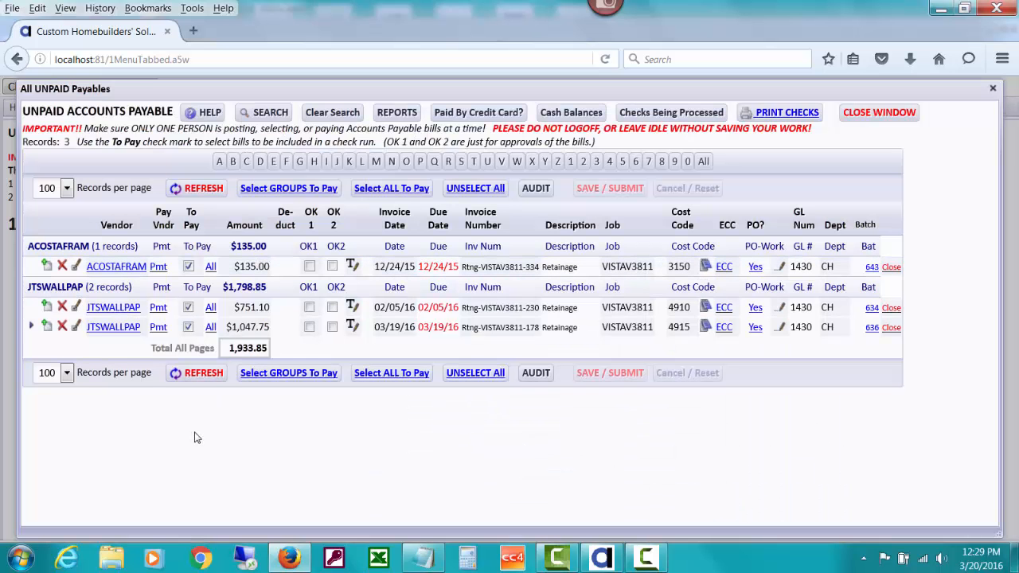